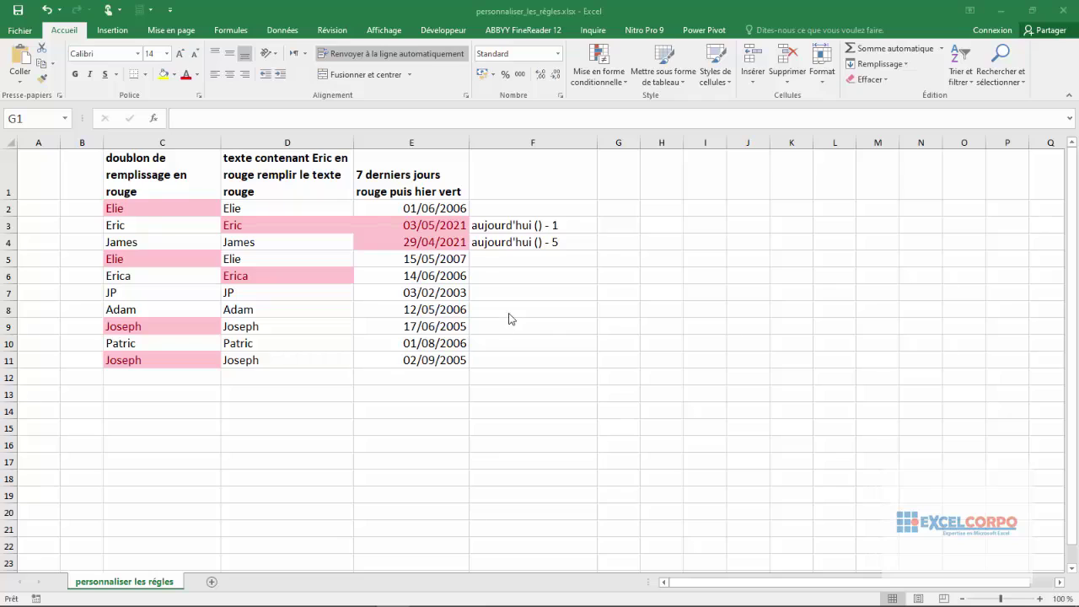
Open the conditional formatting rules manager for an empty cell, find no rules, and close it.
click(588, 252)
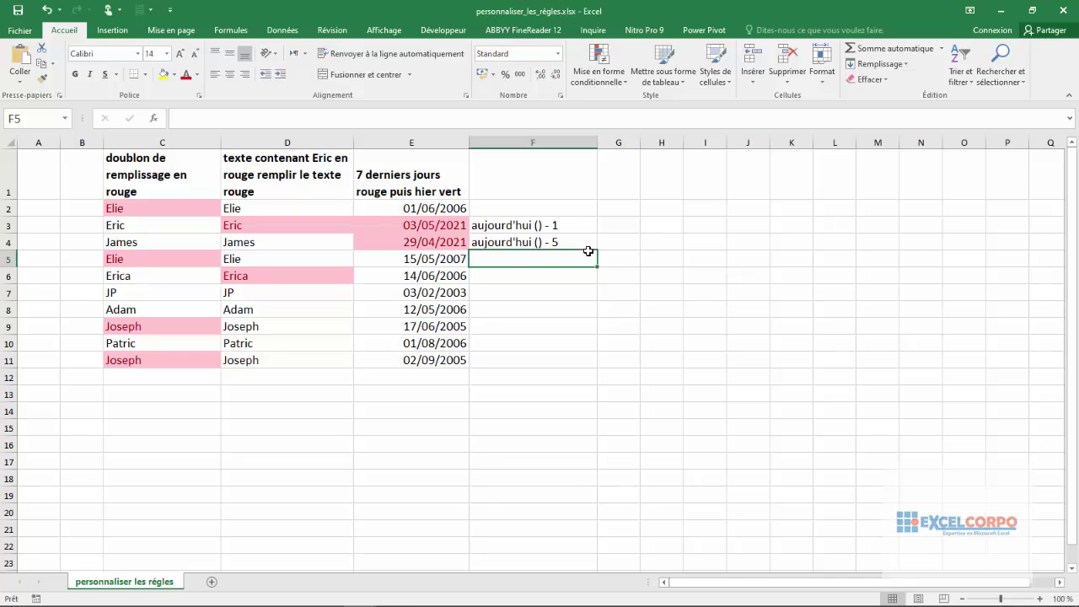
click(626, 83)
mouse_move(670, 103)
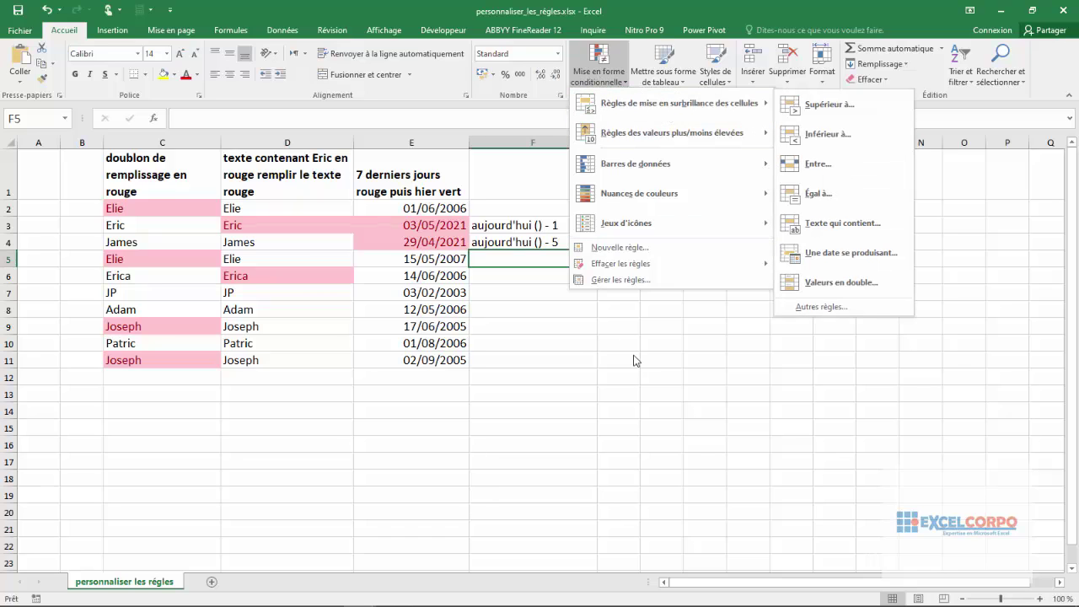
click(628, 281)
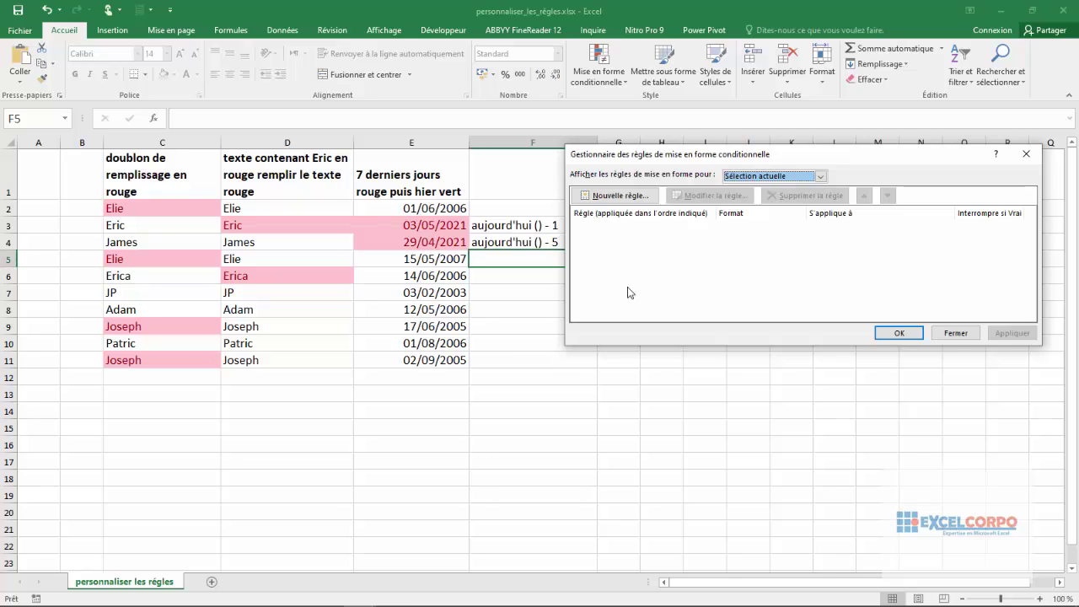
drag(907, 160, 816, 124)
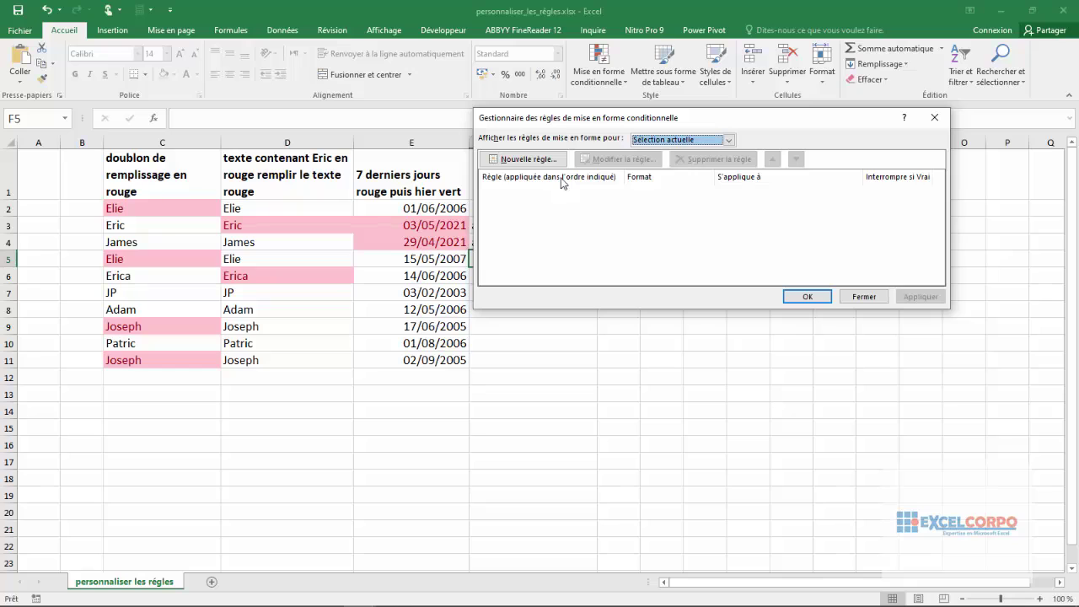
click(933, 117)
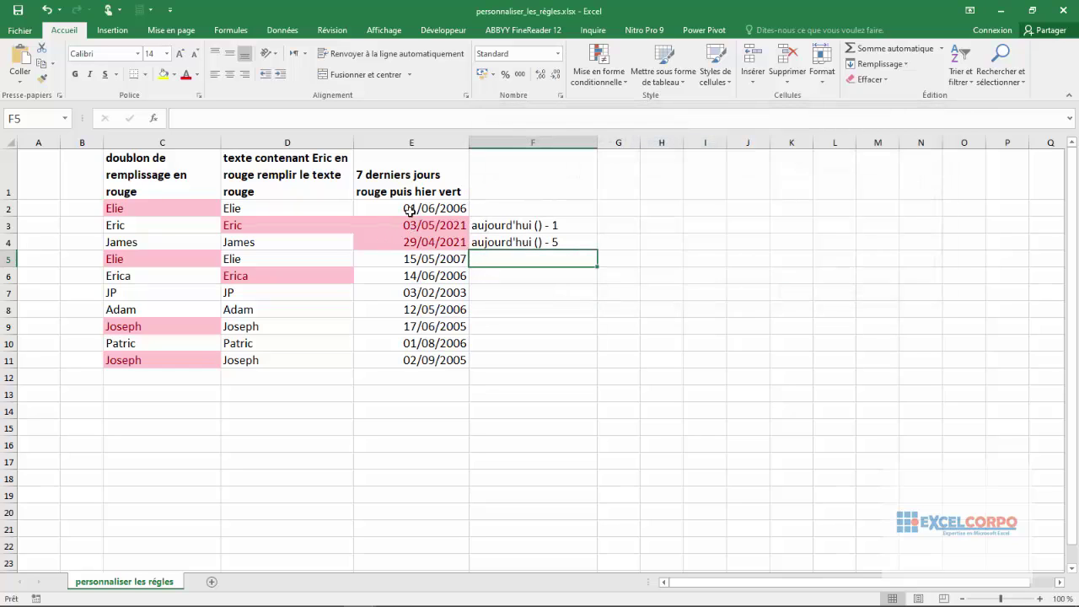
Check the =AUJOURDHUI()-1 formula in E3, then select the dates E2:E11.
click(423, 228)
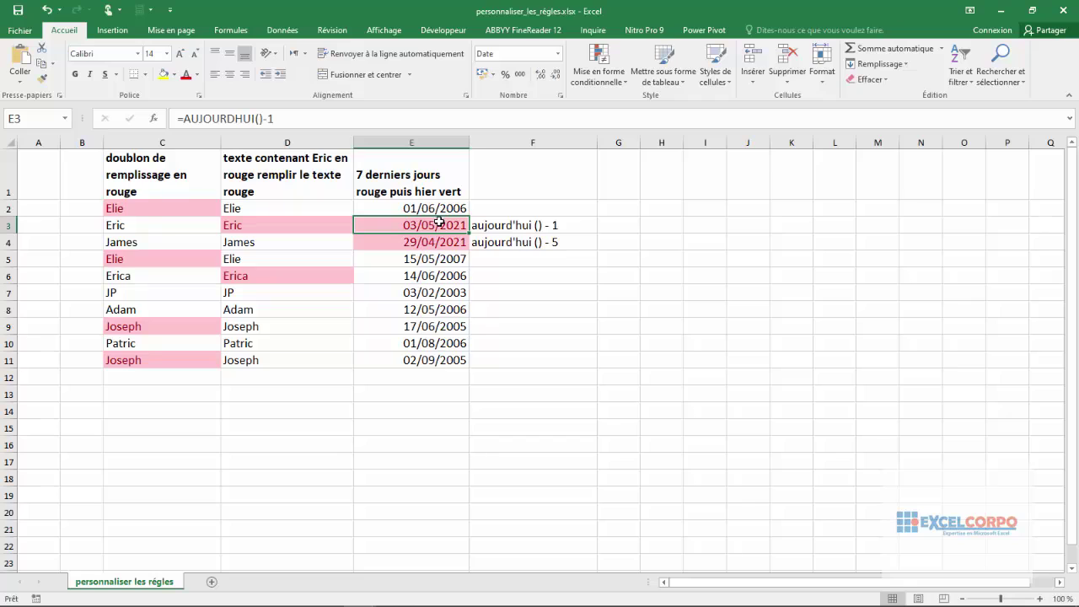
click(407, 209)
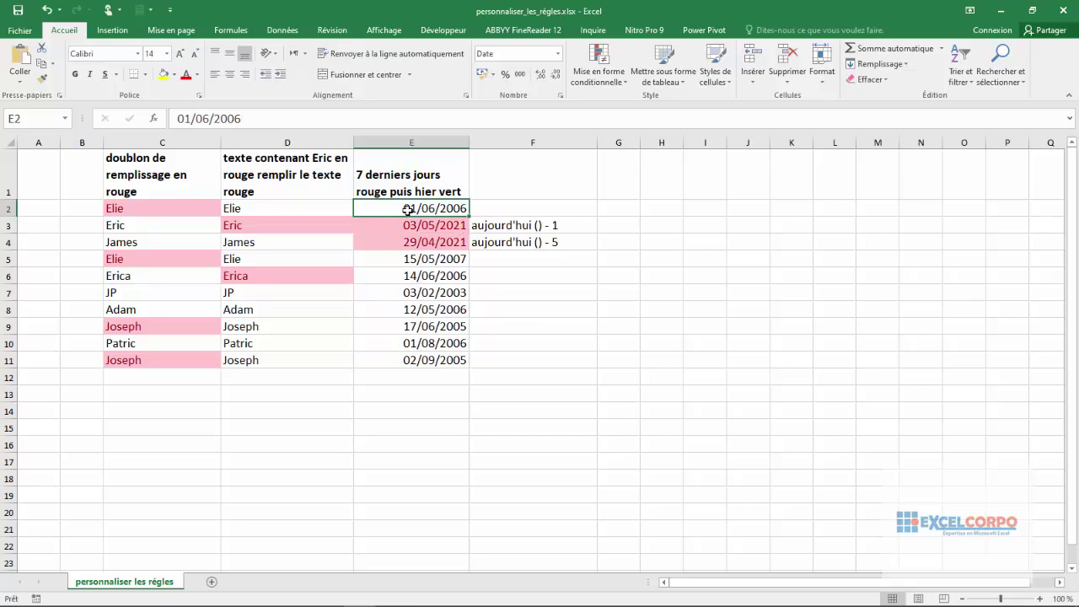
drag(407, 209, 409, 360)
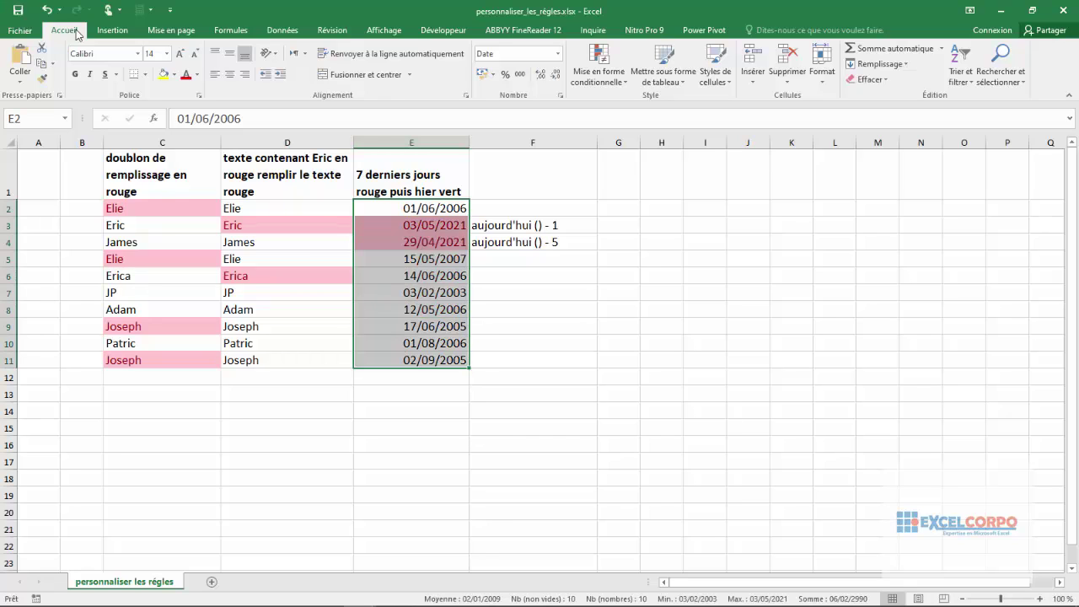
Open Gérer les règles for E2:E11, showing red 7 derniers jours above green Hier.
click(618, 84)
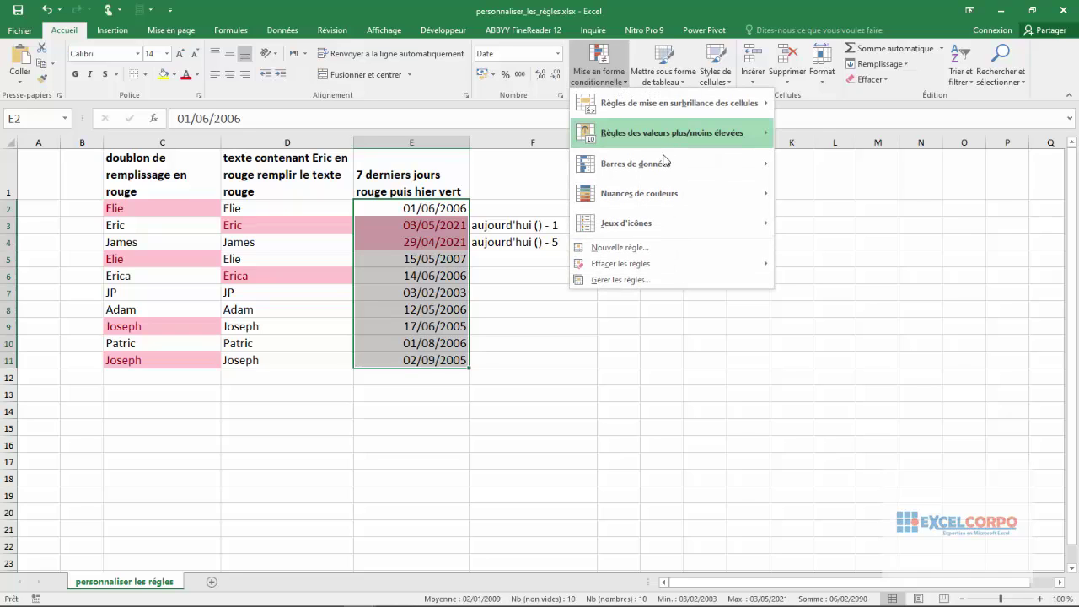
click(631, 280)
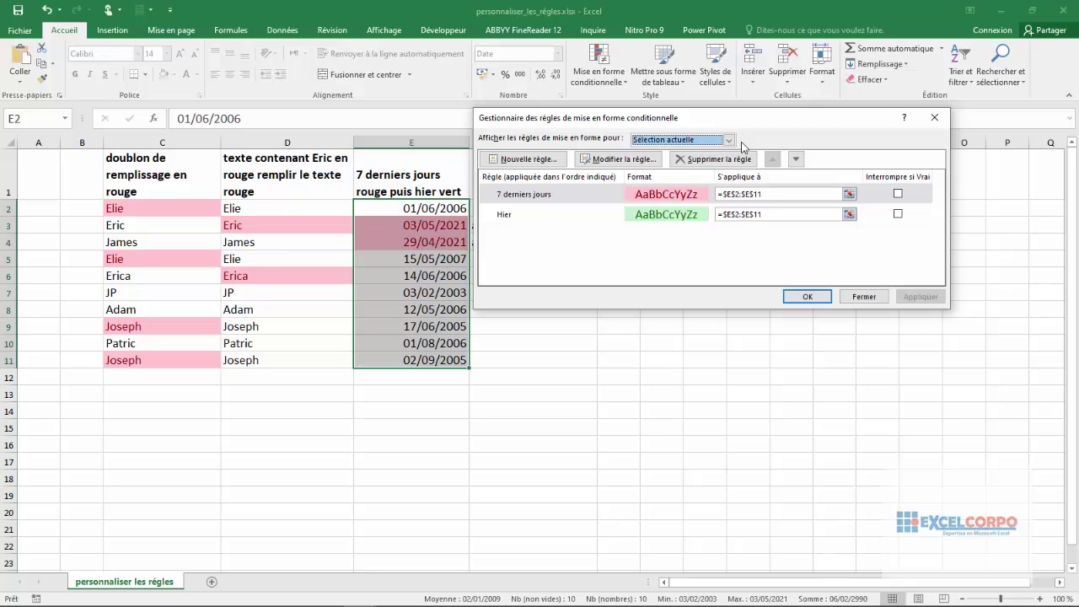
drag(753, 116, 953, 106)
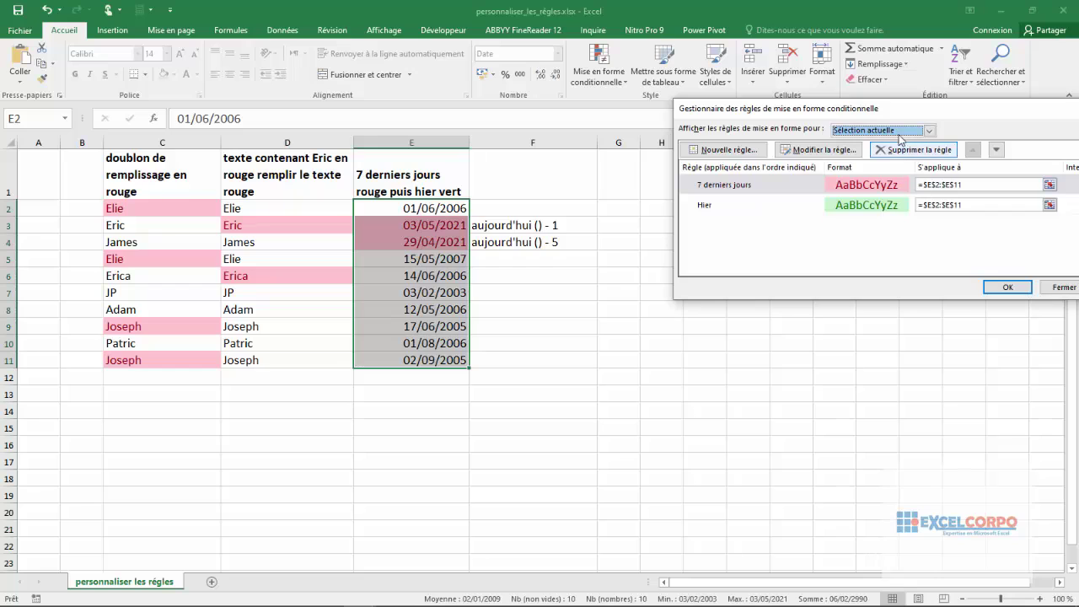
drag(944, 114, 830, 92)
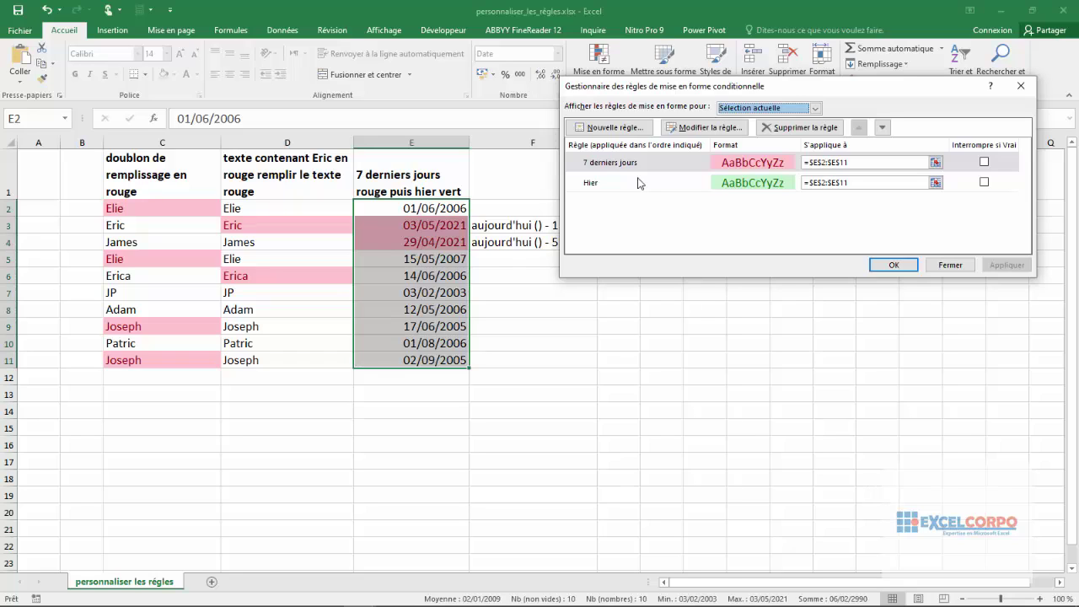
click(619, 131)
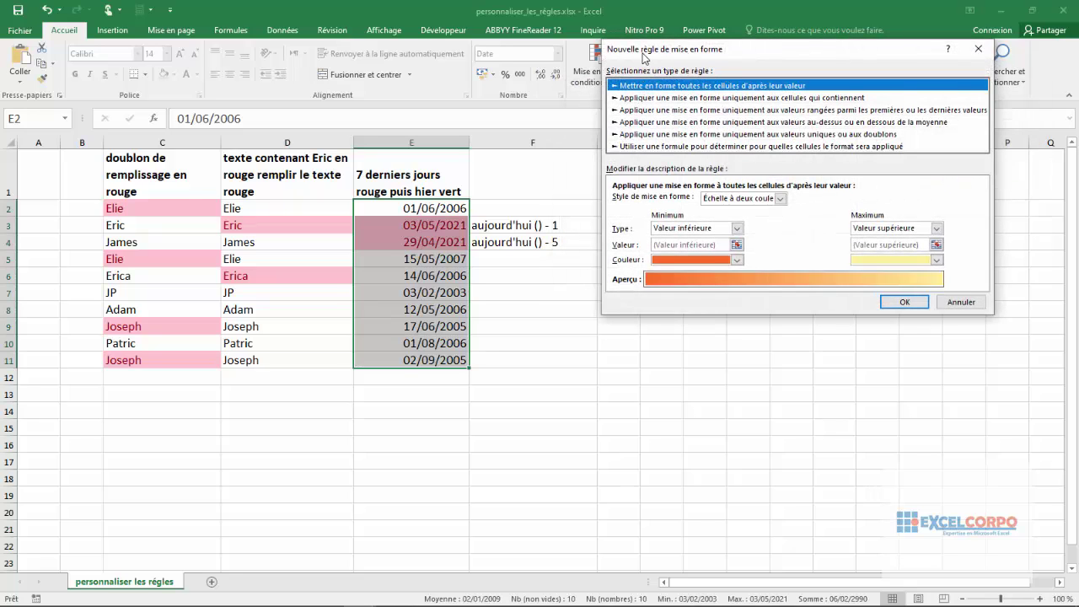
click(975, 48)
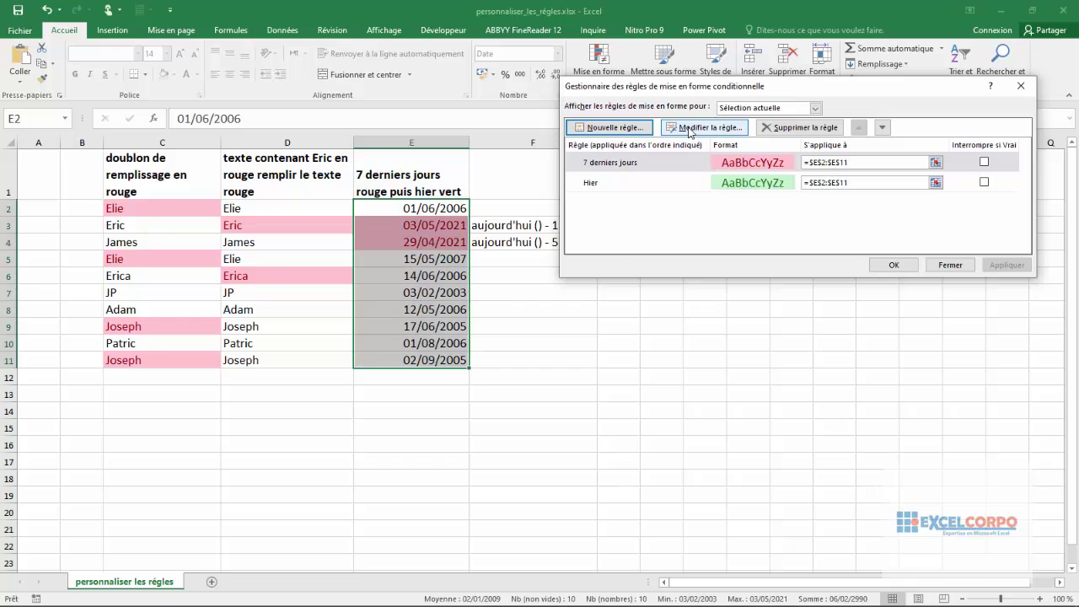
click(689, 129)
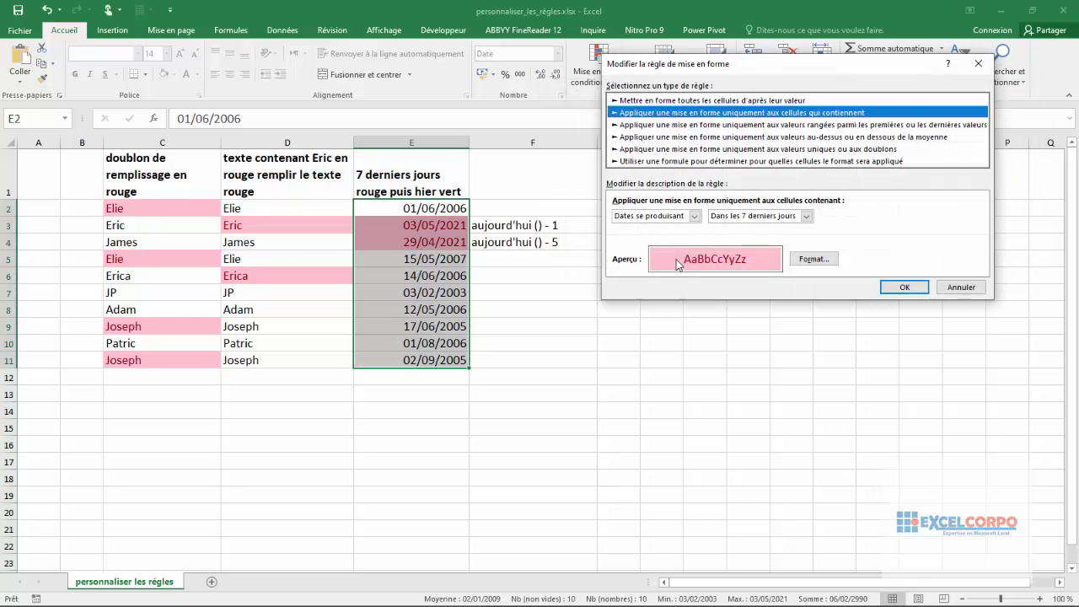
click(977, 63)
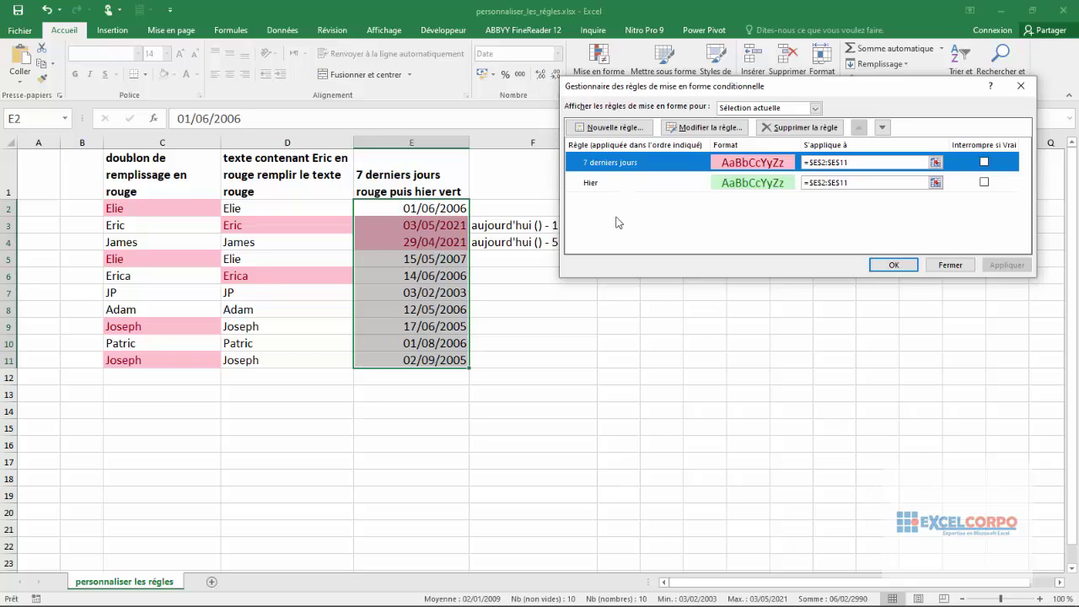
Move the Hier rule above 7 derniers jours and apply, turning E3 green.
click(648, 184)
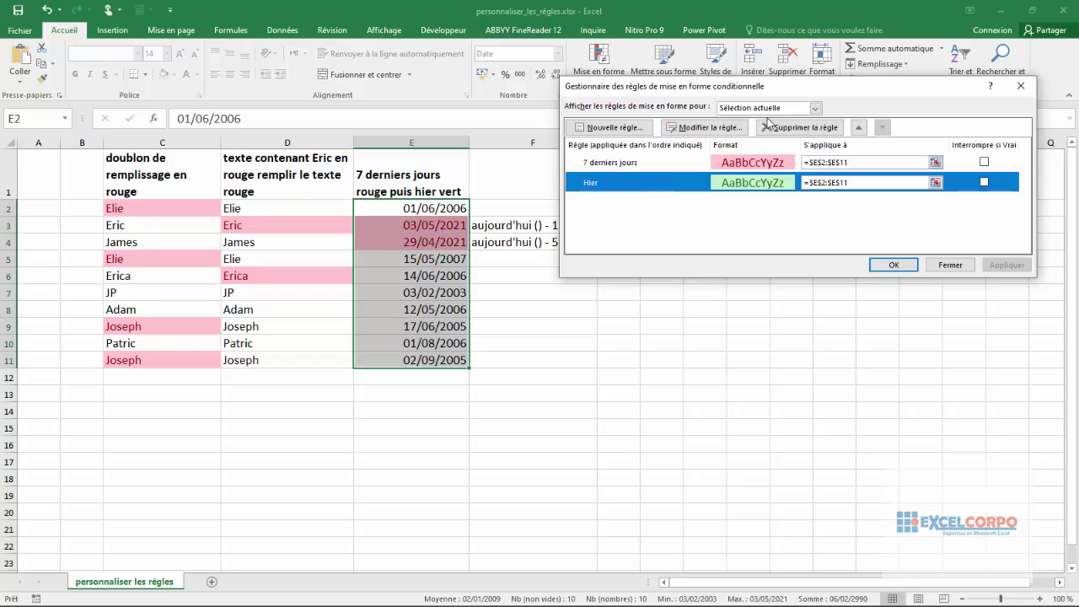
click(860, 127)
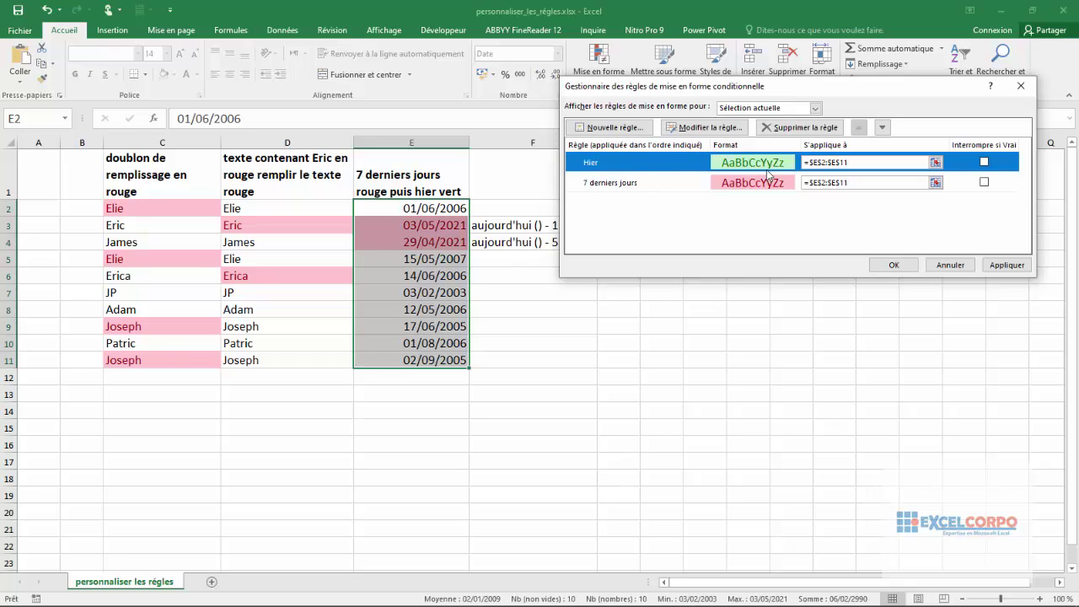
click(901, 267)
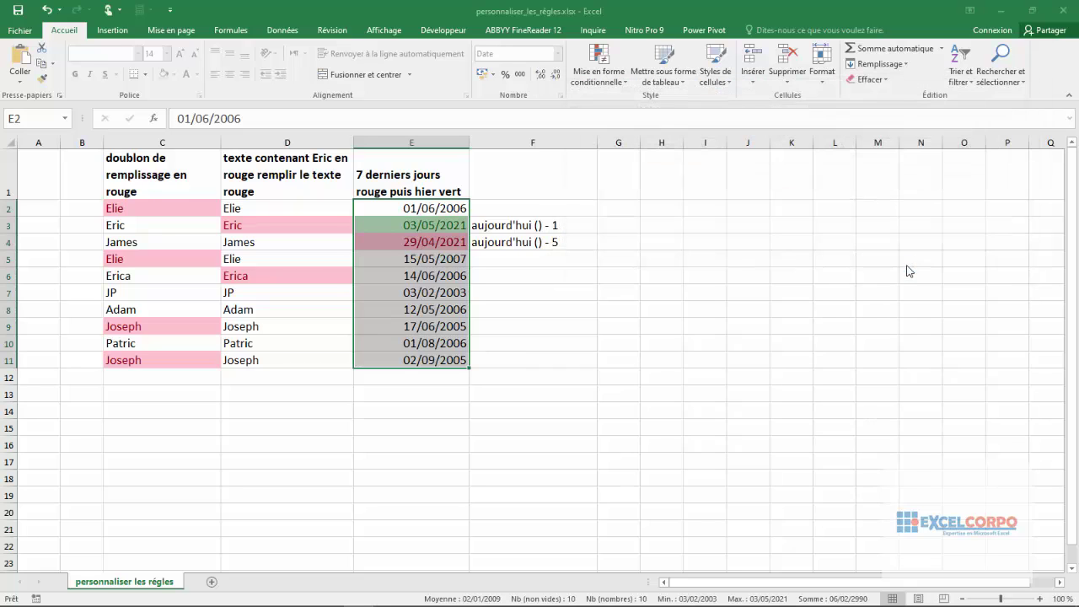
click(435, 225)
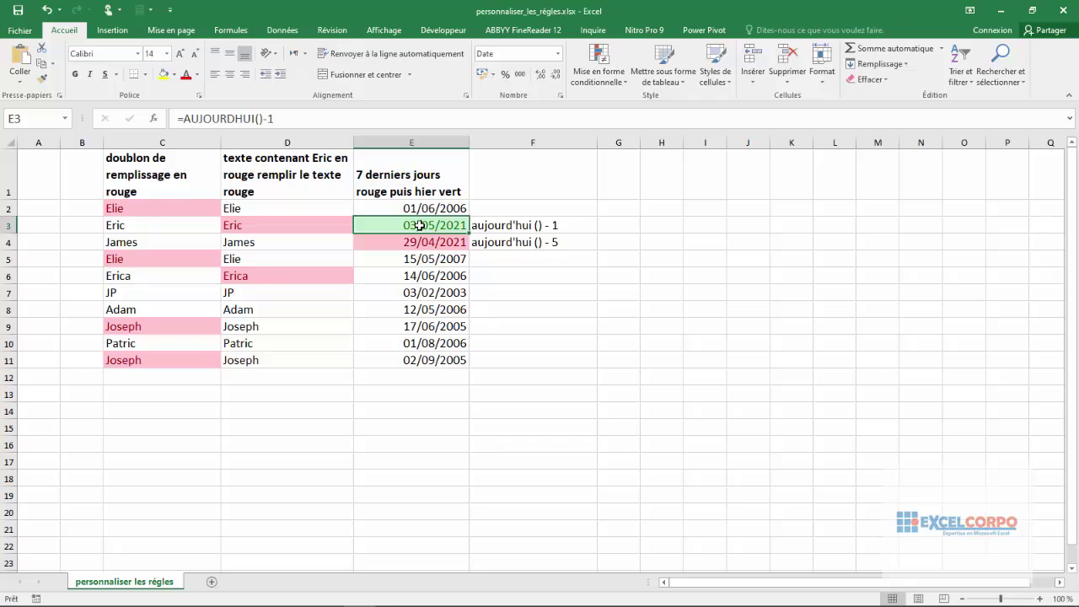
click(415, 242)
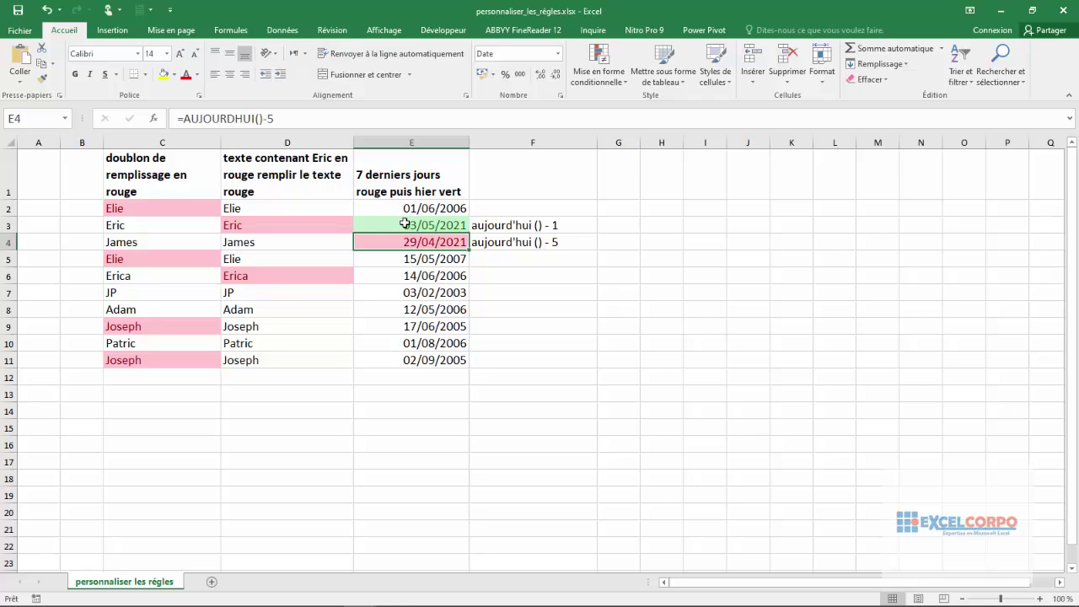
drag(396, 208, 426, 359)
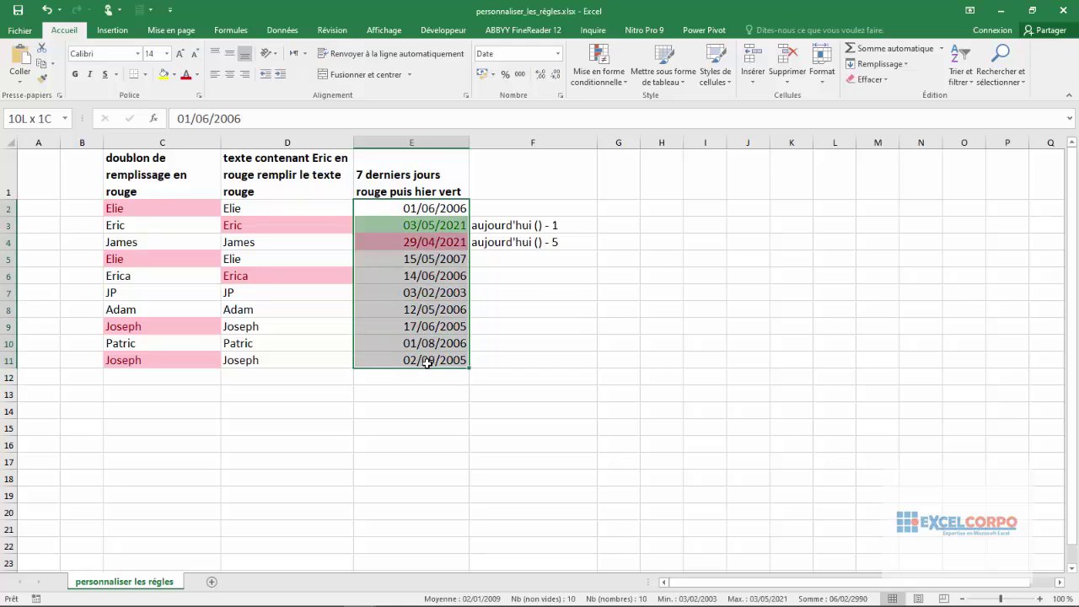
click(599, 68)
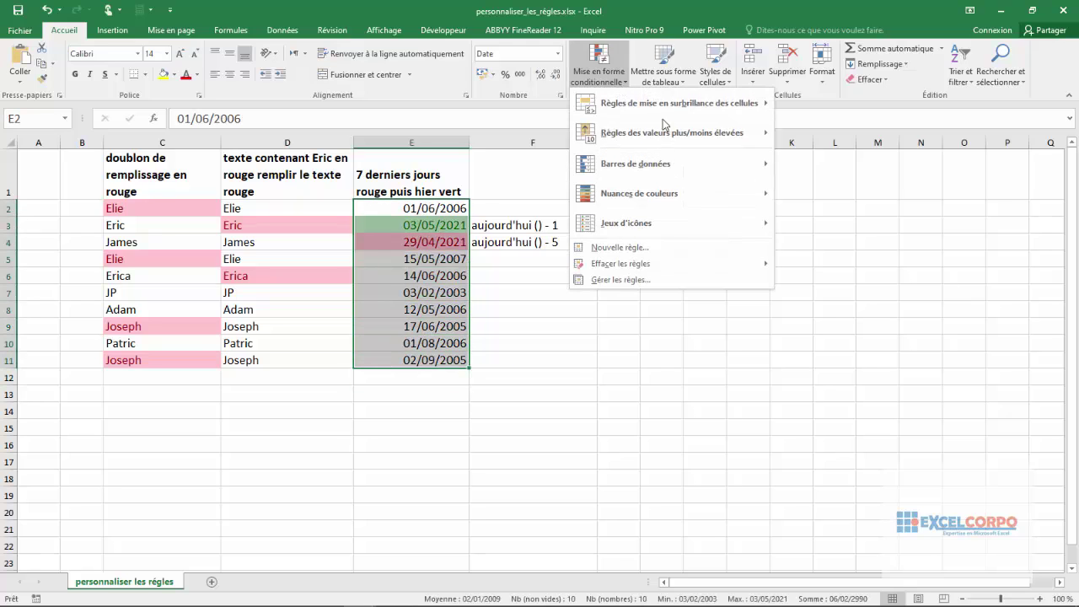
click(621, 279)
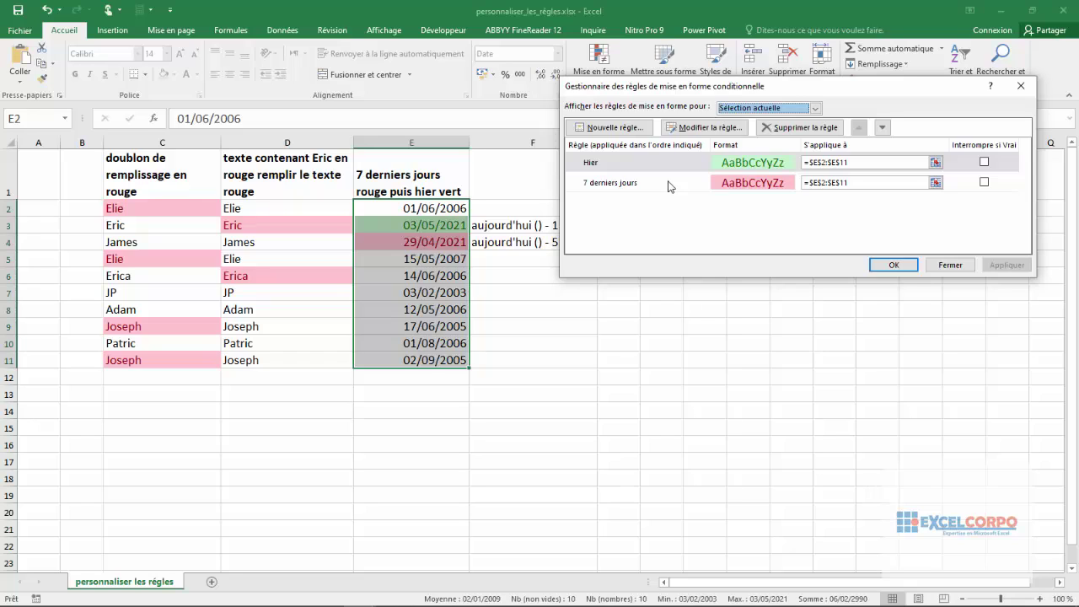
click(894, 266)
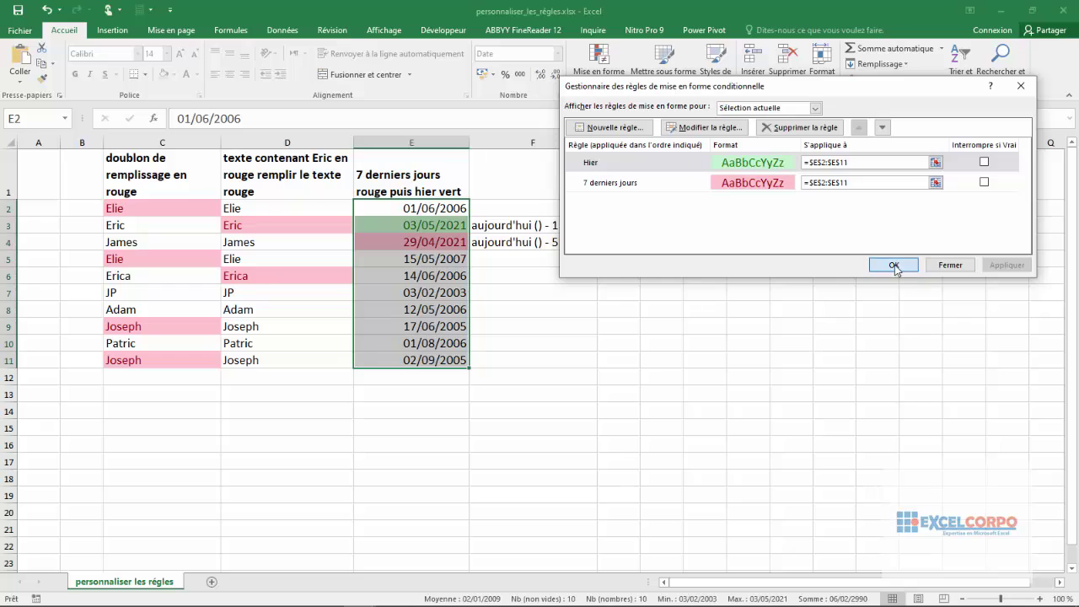
click(512, 314)
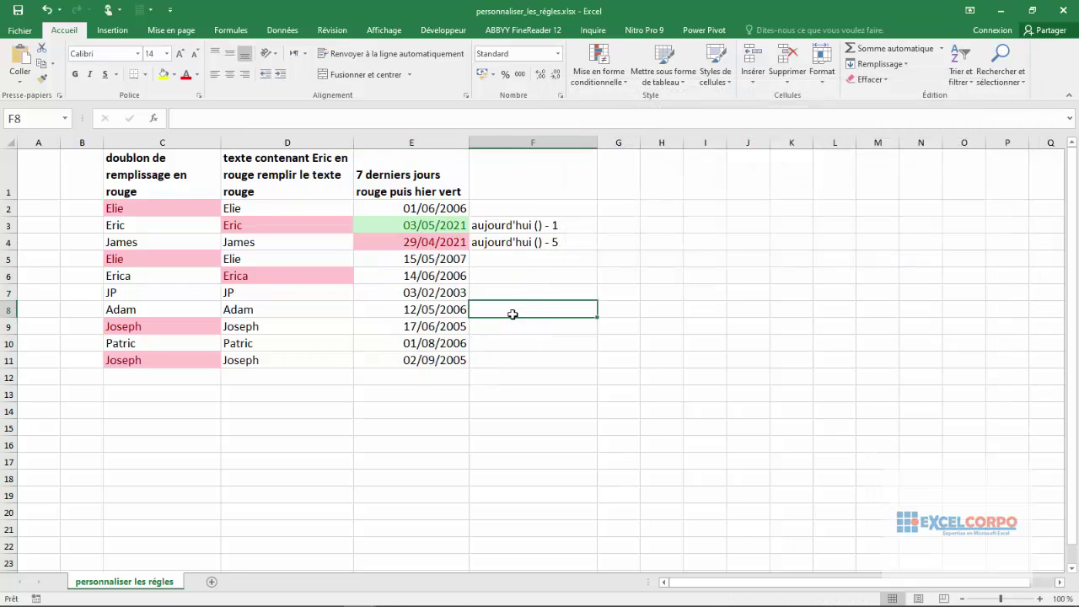